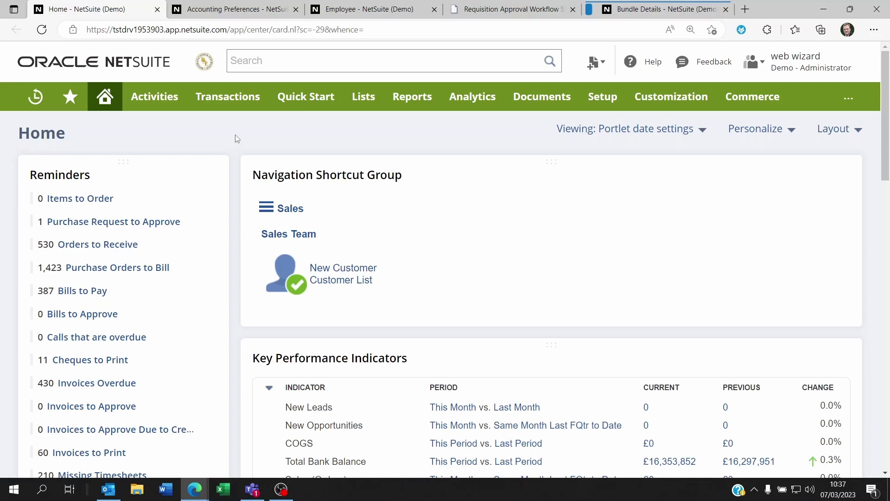
- Bring up the Sales & Operations employee record and review the employee's name
left_click(349, 10)
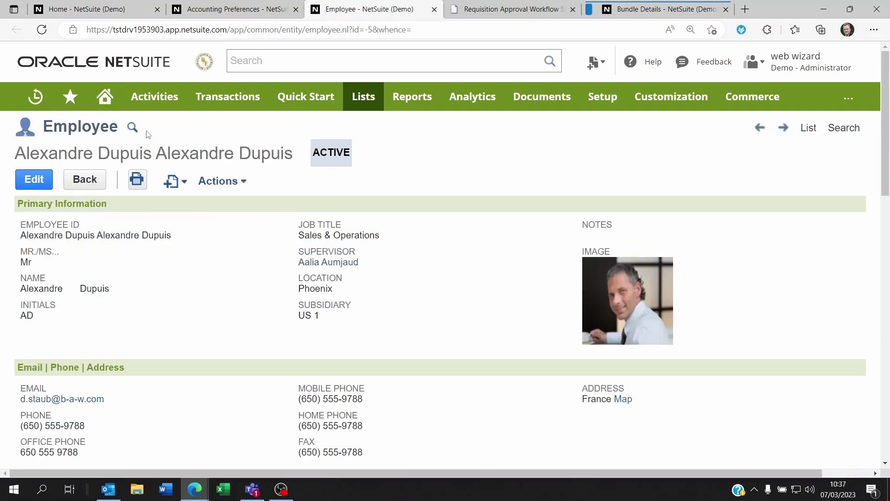
left_click_drag(27, 154, 152, 154)
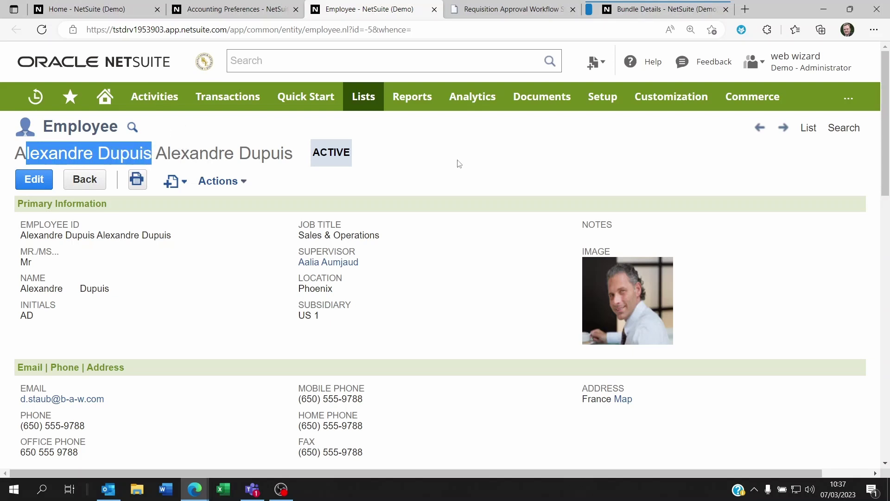
left_click(116, 153)
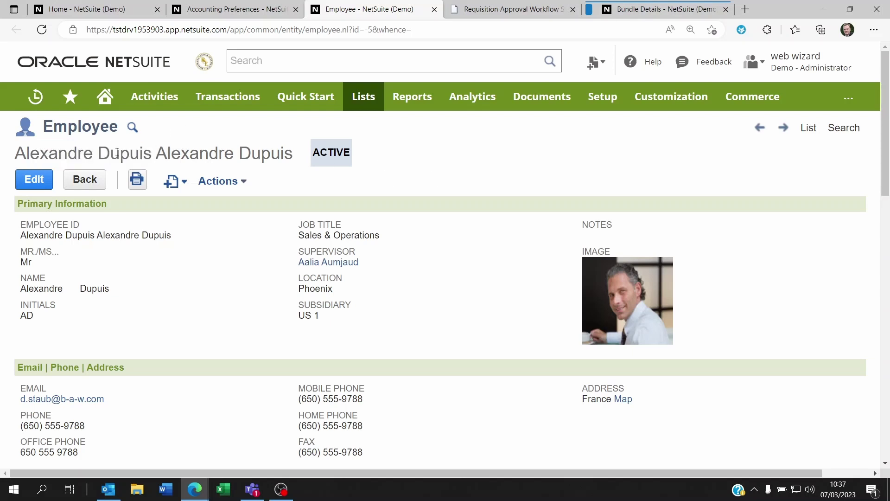
left_click(229, 173)
- Read the Field Help for the Supervisor field, then close it
left_click_drag(372, 262, 300, 263)
mouse_move(299, 263)
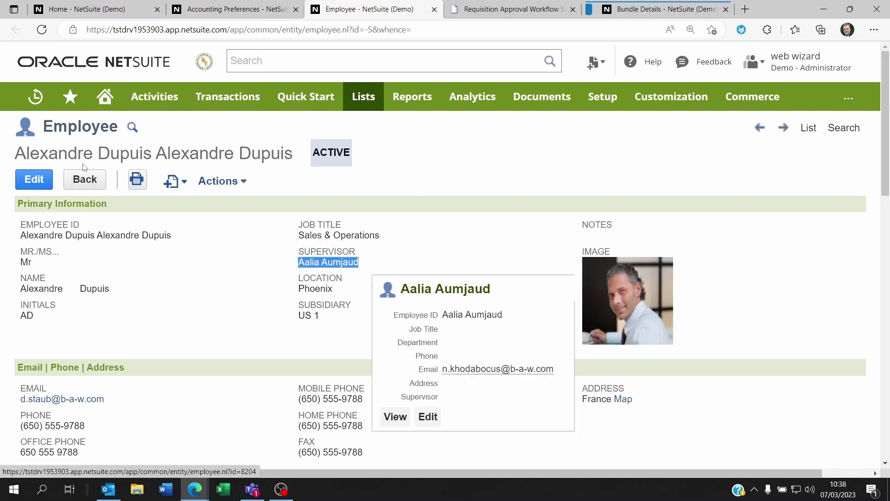
left_click_drag(95, 154, 11, 157)
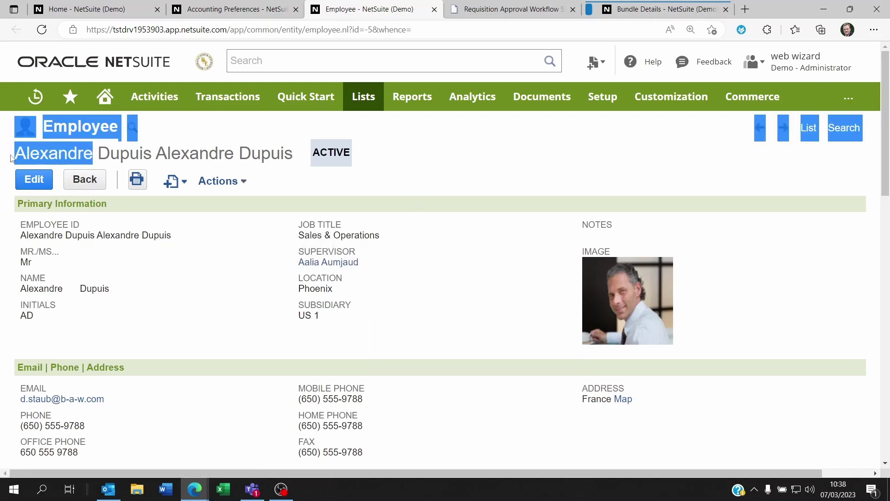
left_click(209, 268)
left_click(350, 252)
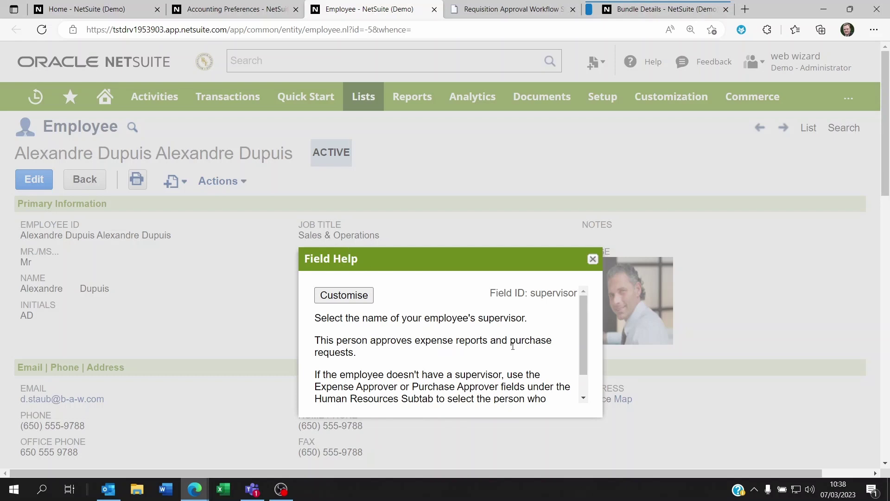
left_click(593, 259)
- Review the assigned supervisor's name and its preview card
left_click_drag(370, 264, 260, 286)
left_click(260, 286)
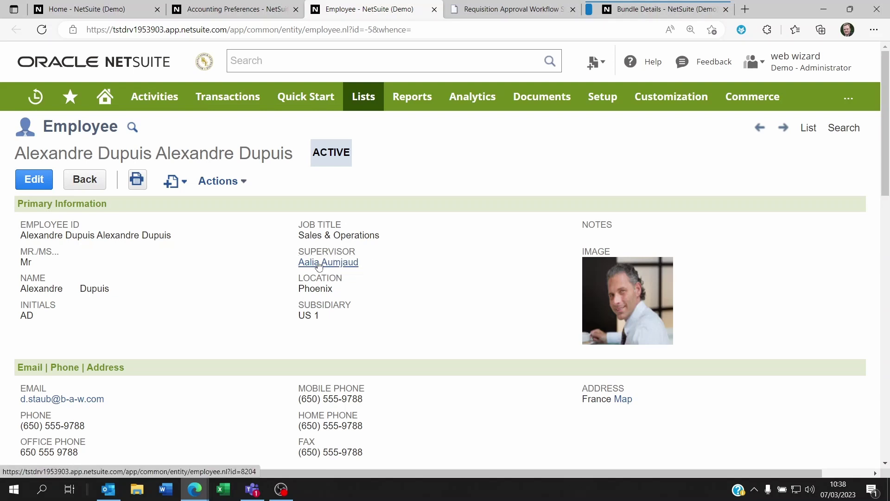
mouse_move(317, 267)
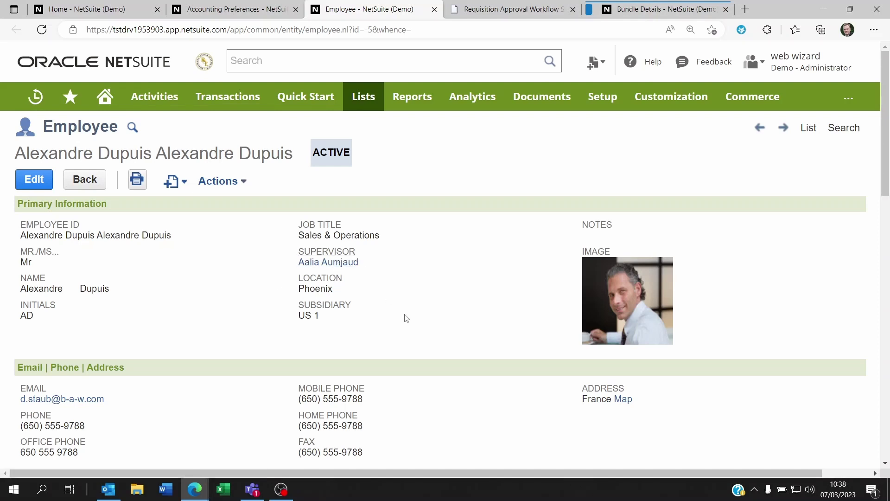
scroll(407, 318, "down", 15)
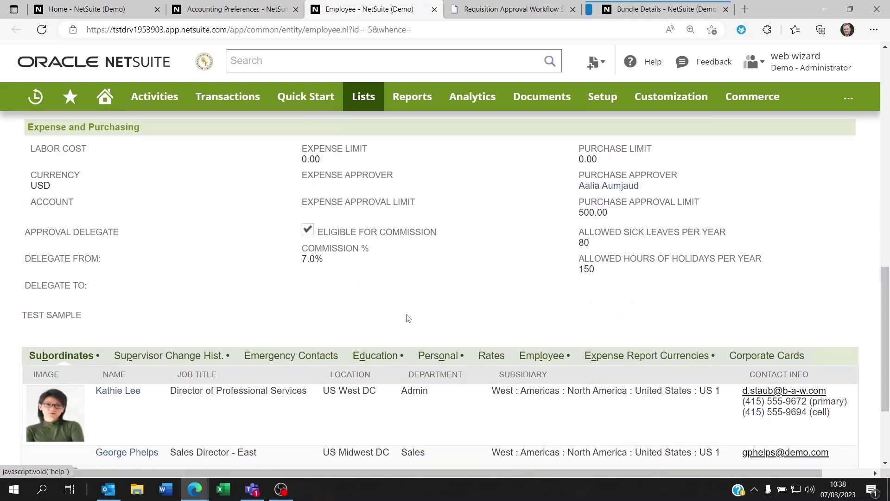
scroll(406, 319, "up", 1)
left_click_drag(398, 239, 308, 241)
left_click_drag(682, 239, 582, 240)
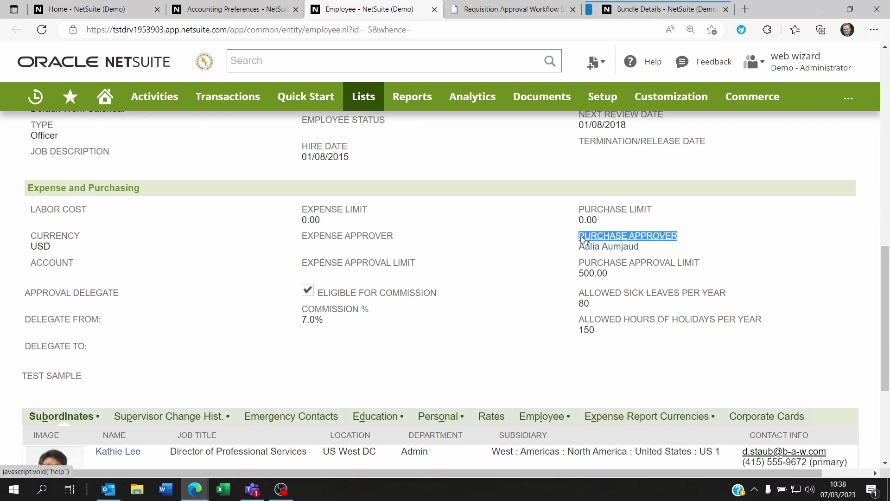
left_click(530, 258)
scroll(397, 275, "up", 2)
scroll(398, 275, "up", 5)
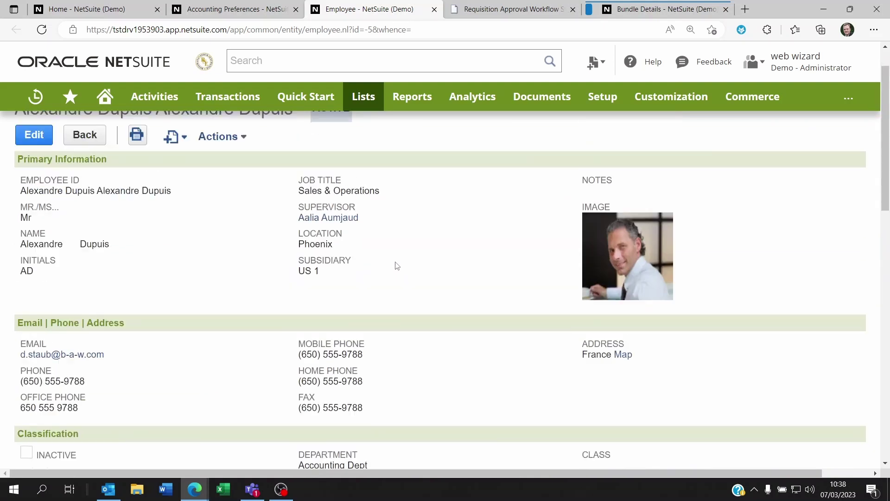
mouse_move(344, 266)
scroll(346, 259, "down", 8)
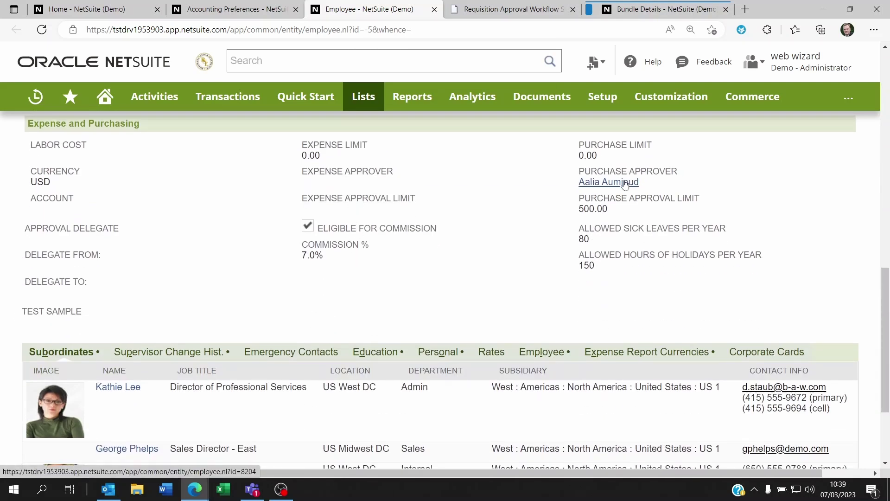
mouse_move(623, 183)
mouse_move(587, 184)
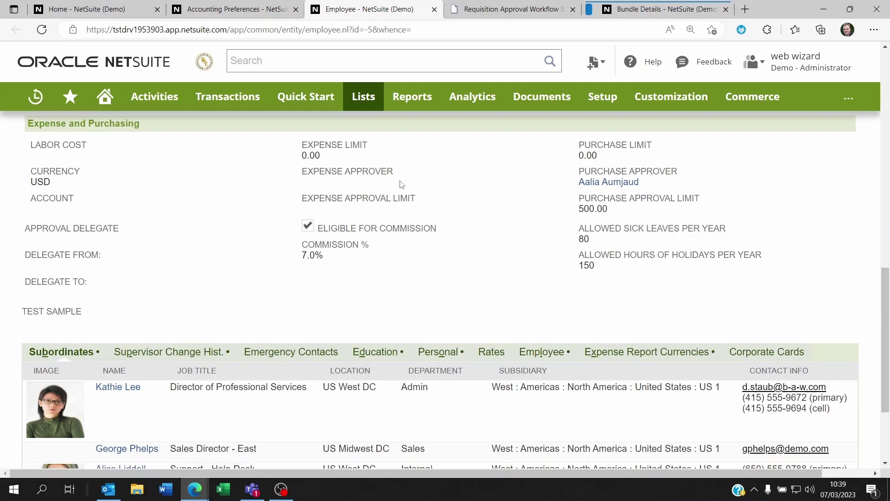
scroll(449, 230, "up", 15)
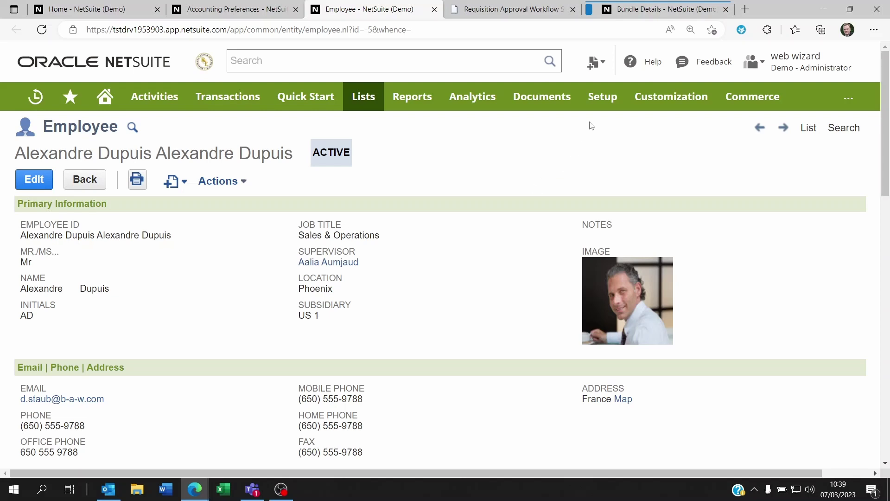
- Open Enable Features showing the Transactions subtab
mouse_move(601, 114)
mouse_move(621, 154)
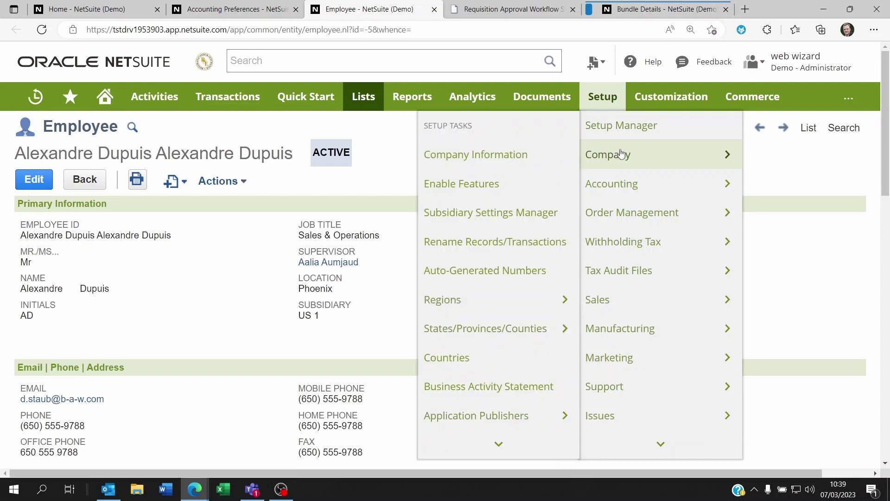
left_click(488, 187)
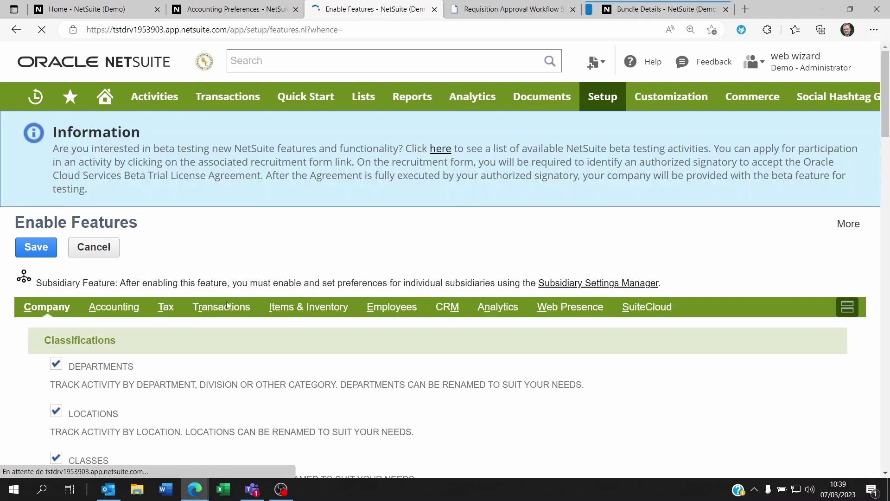
left_click(221, 311)
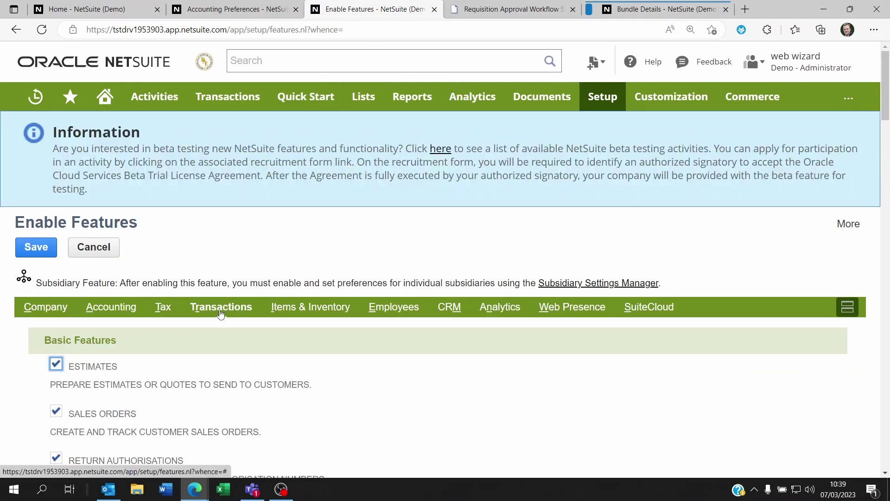
- Confirm Requisitions, Purchase Orders and both approval SuiteApps under Related SuiteApps are enabled
scroll(241, 276, "down", 7)
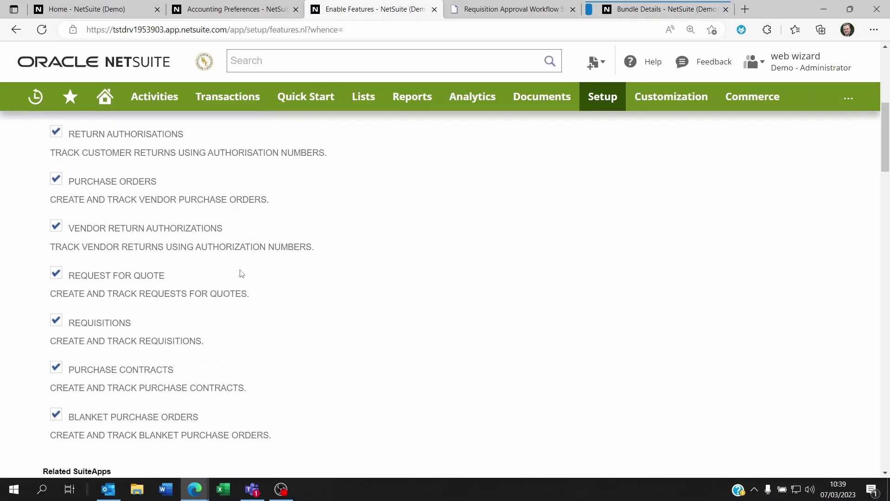
scroll(242, 273, "down", 4)
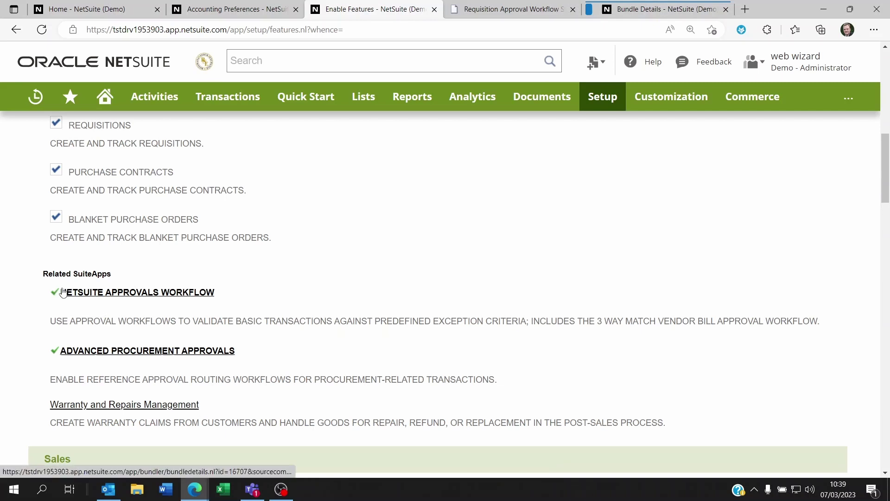
scroll(391, 284, "up", 10)
mouse_move(598, 103)
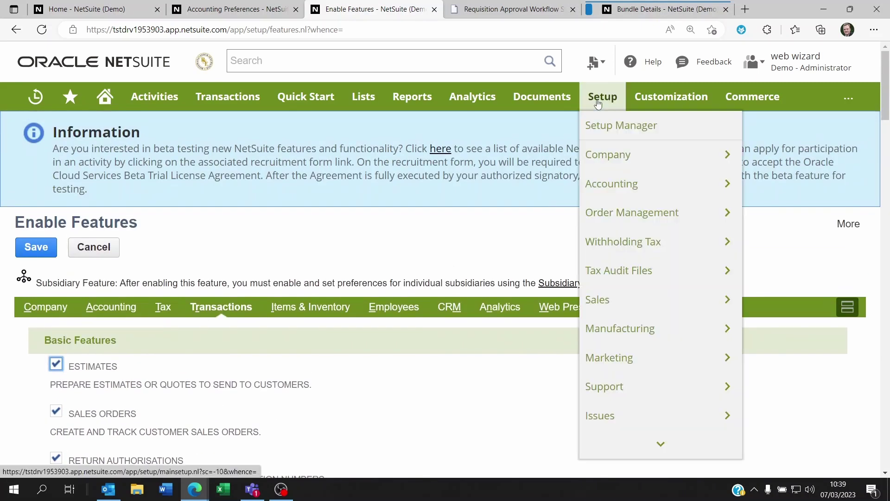
mouse_move(652, 183)
scroll(516, 323, "down", 3)
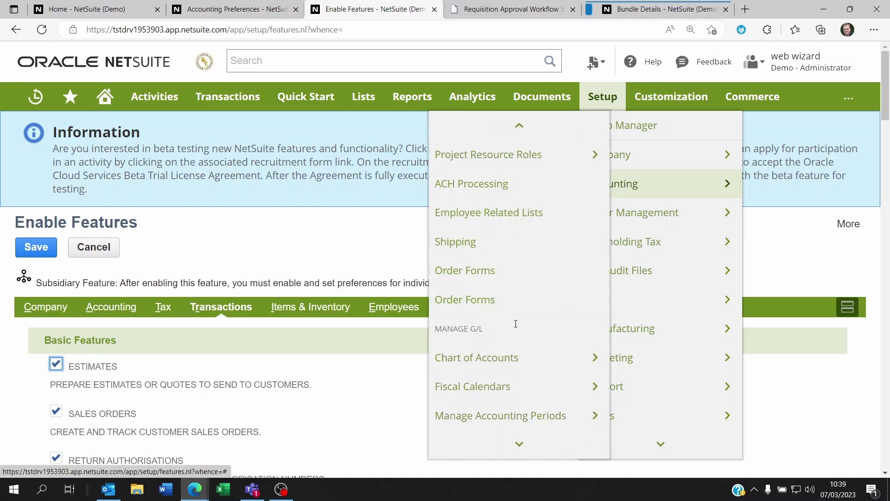
scroll(514, 325, "down", 3)
- Turn on Journal Entries approval routing, then view the Requisition Approval Workflow States article
left_click(499, 328)
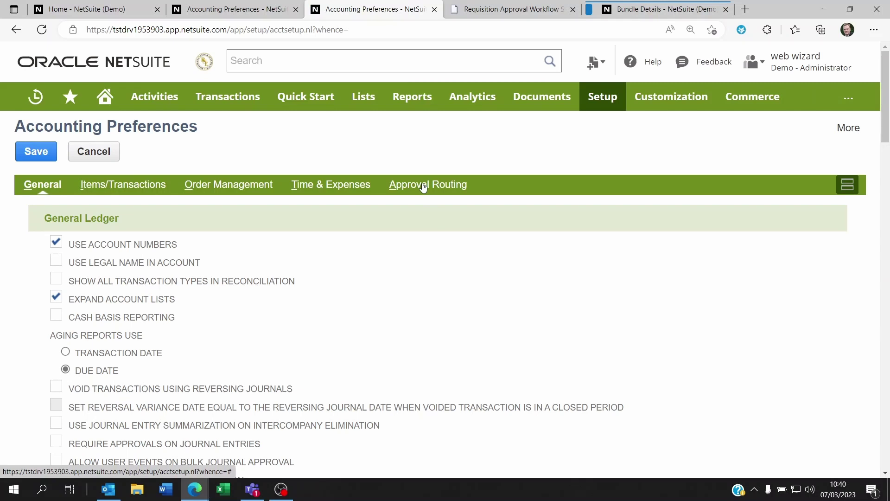
left_click(423, 185)
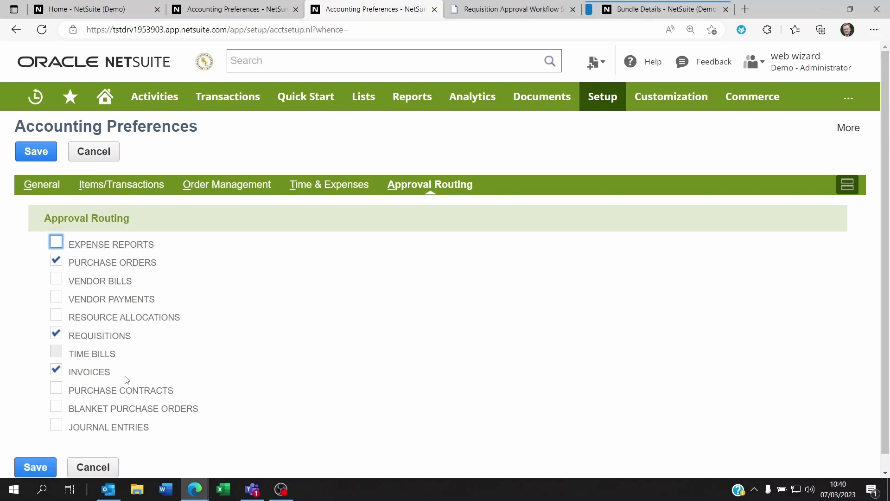
left_click(56, 424)
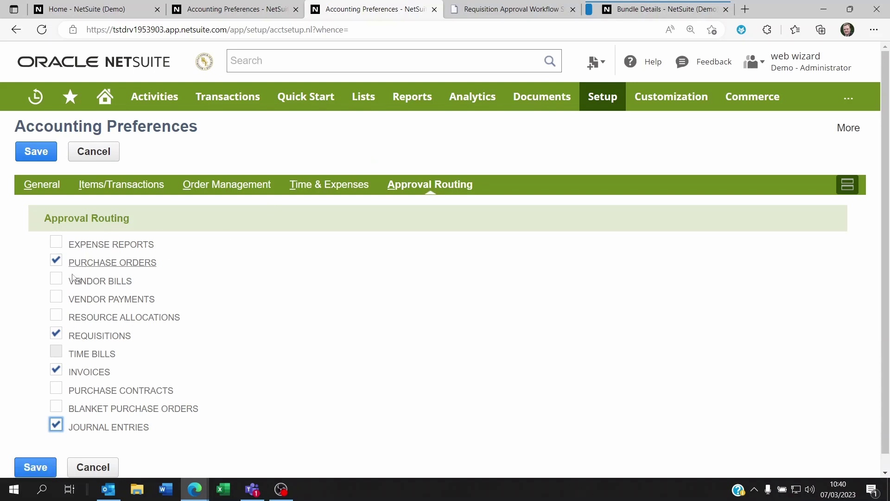
left_click(530, 9)
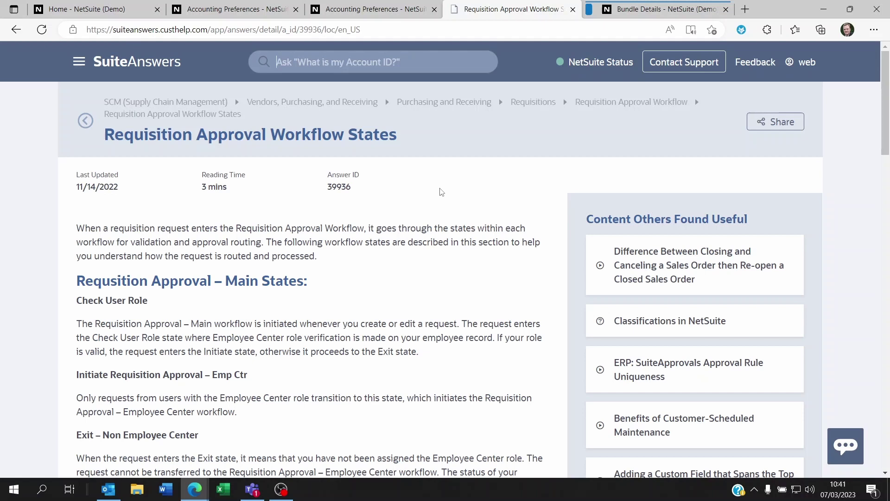
left_click_drag(353, 190, 328, 187)
left_click(371, 201)
scroll(313, 214, "down", 4)
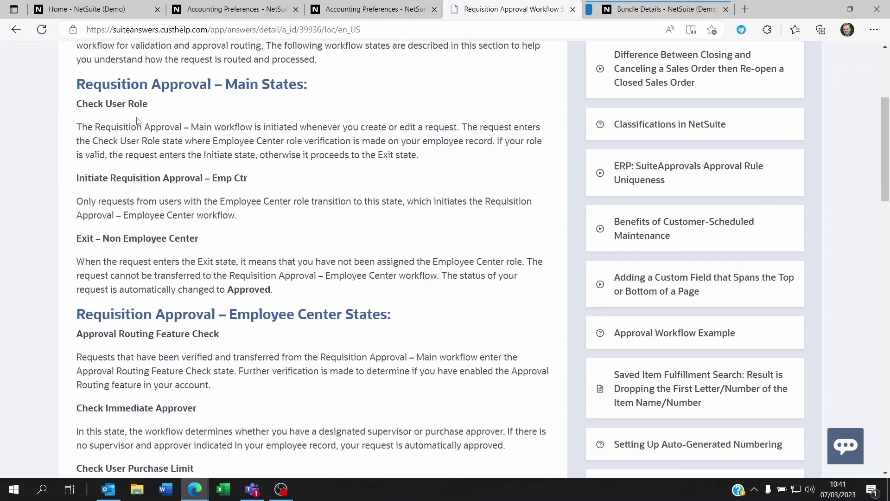
scroll(222, 235, "down", 4)
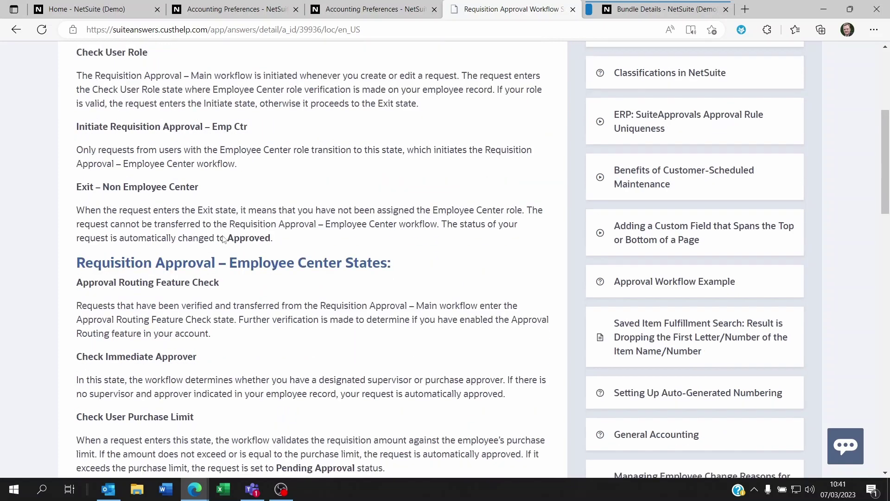
scroll(224, 235, "down", 13)
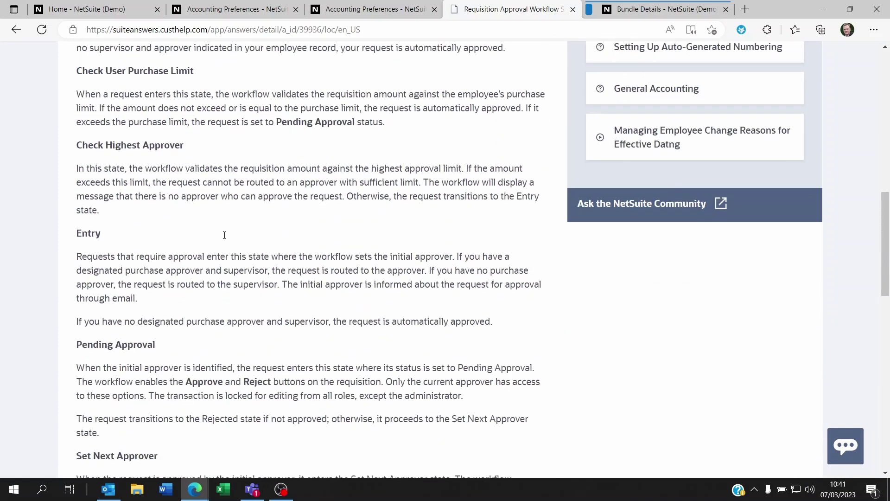
scroll(224, 235, "down", 2)
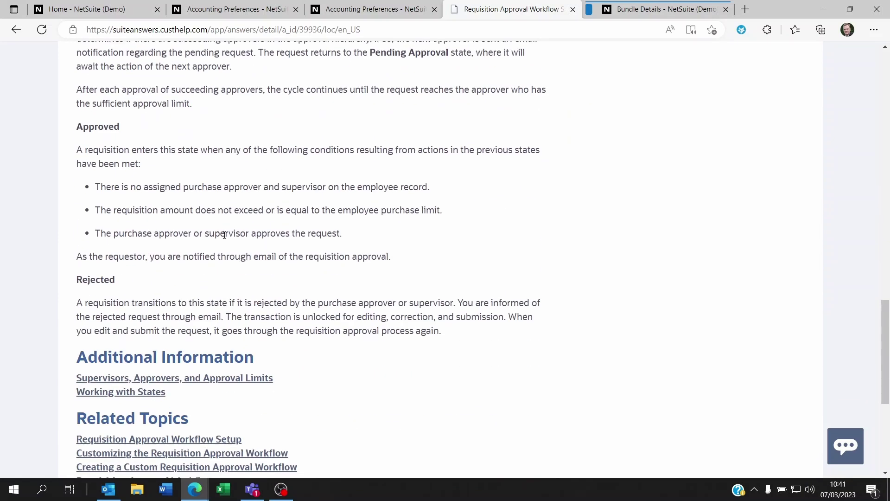
scroll(225, 235, "up", 20)
mouse_move(635, 14)
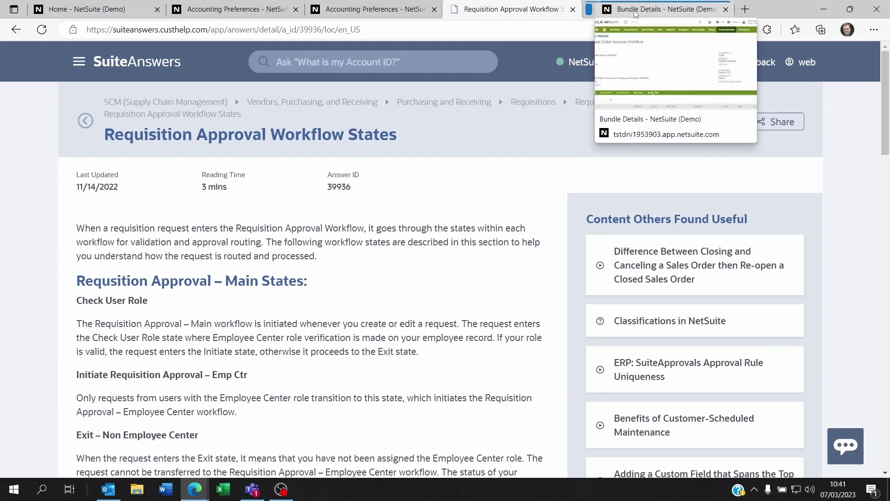
- From the Purchase Order Approval Workflow bundle details, open the list of all workflows
left_click(607, 10)
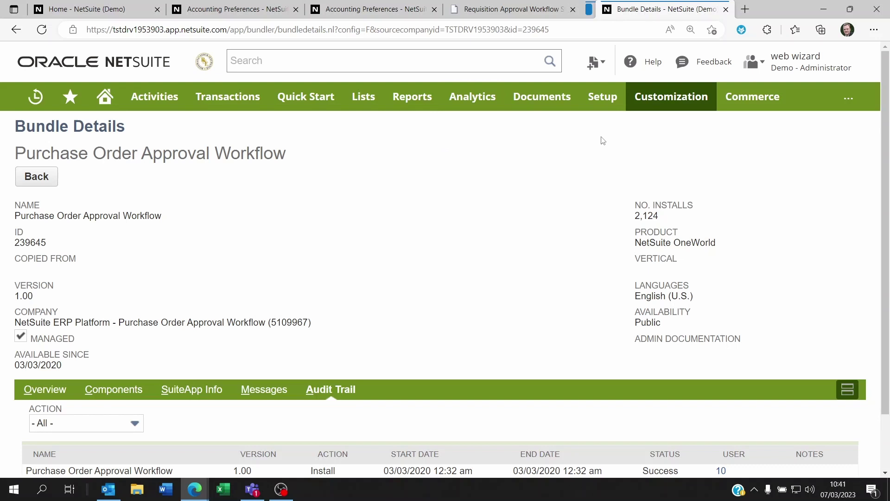
mouse_move(661, 106)
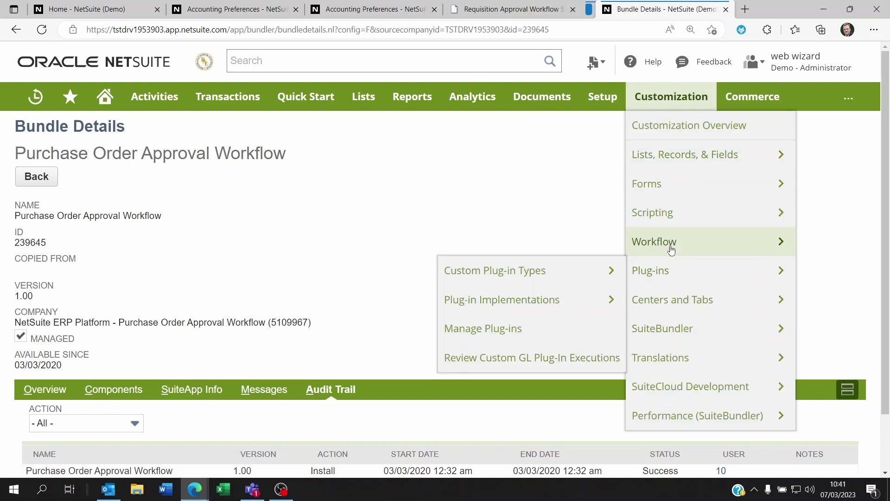
mouse_move(671, 250)
left_click(573, 249)
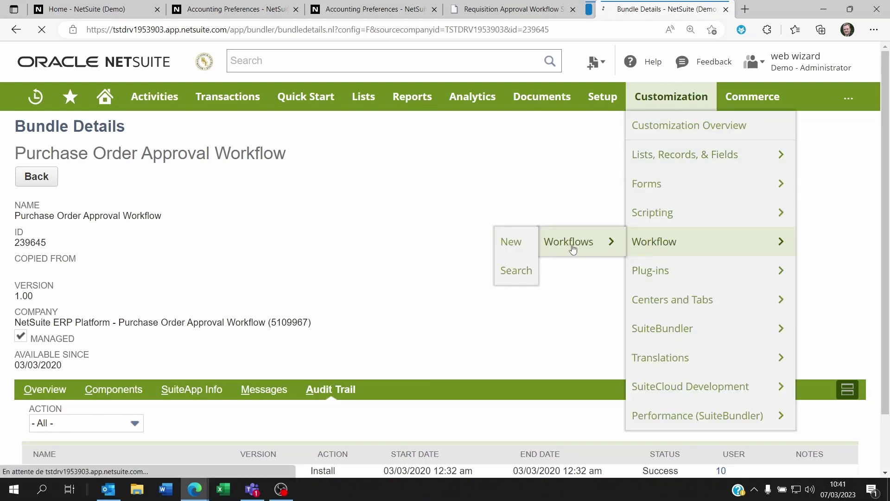
scroll(391, 268, "down", 5)
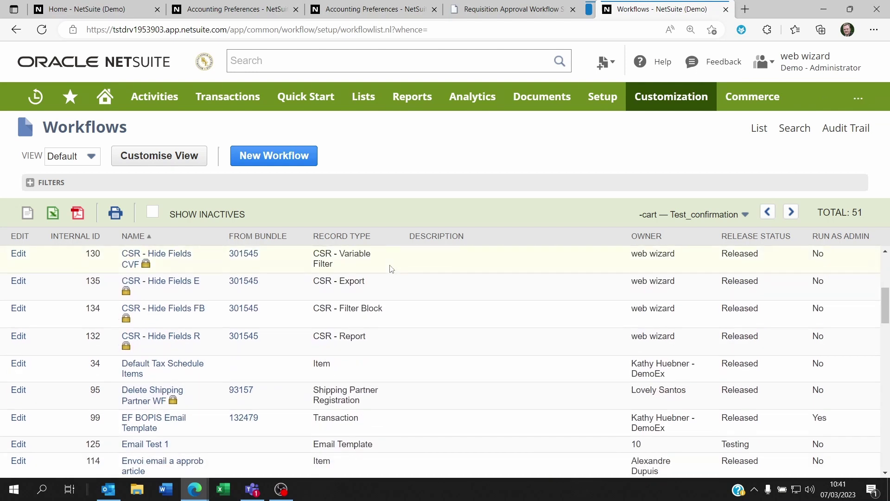
scroll(391, 269, "down", 10)
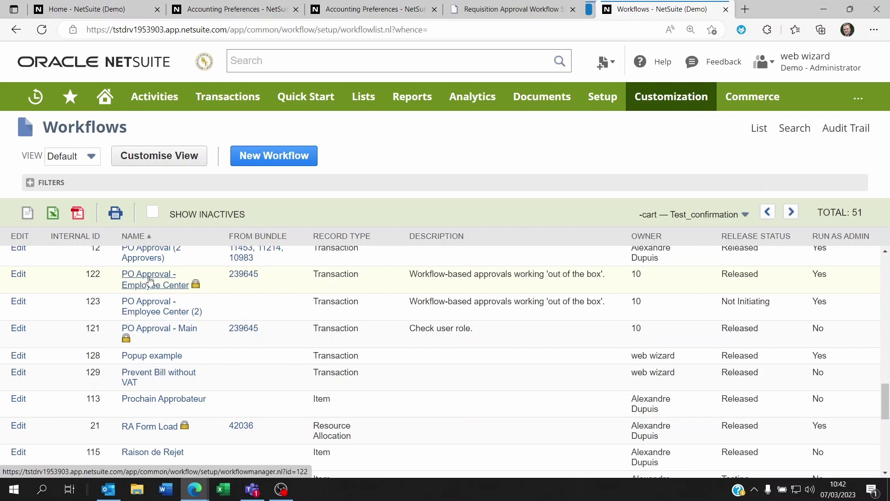
- Open the PO Approval - Main workflow to view its state diagram
mouse_move(196, 284)
left_click(20, 335)
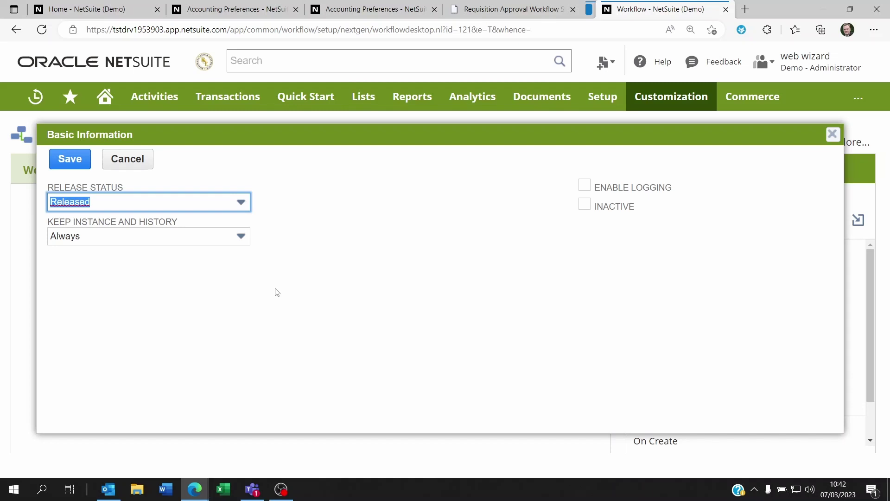
key("alt+Left")
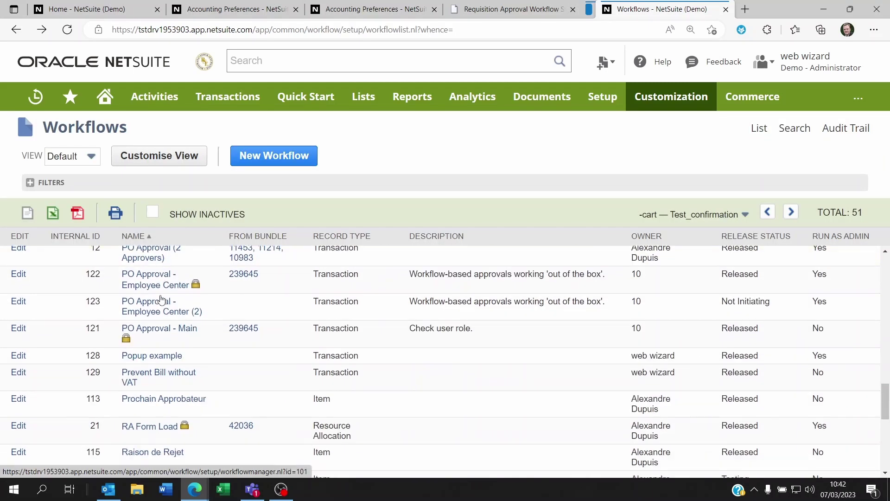
left_click(161, 331)
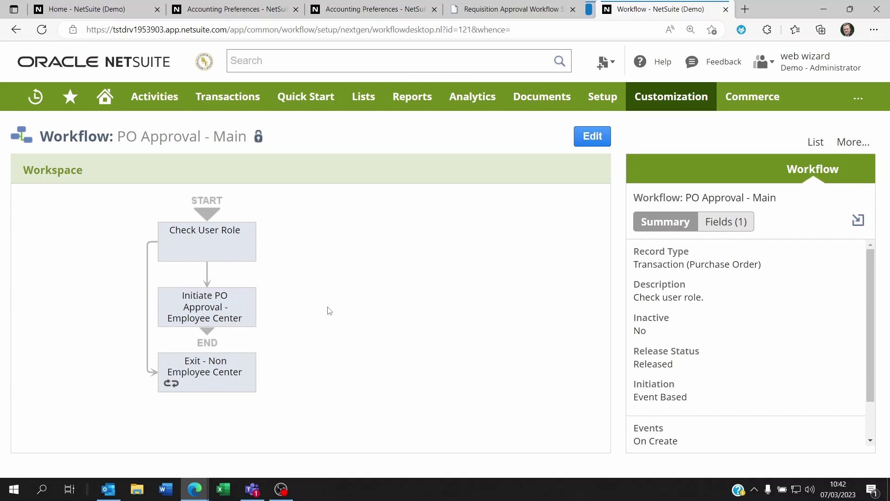
- Inspect the actions of Check User Role, Initiate PO Approval - Employee Center and Exit - Non Employee Center
left_click(215, 245)
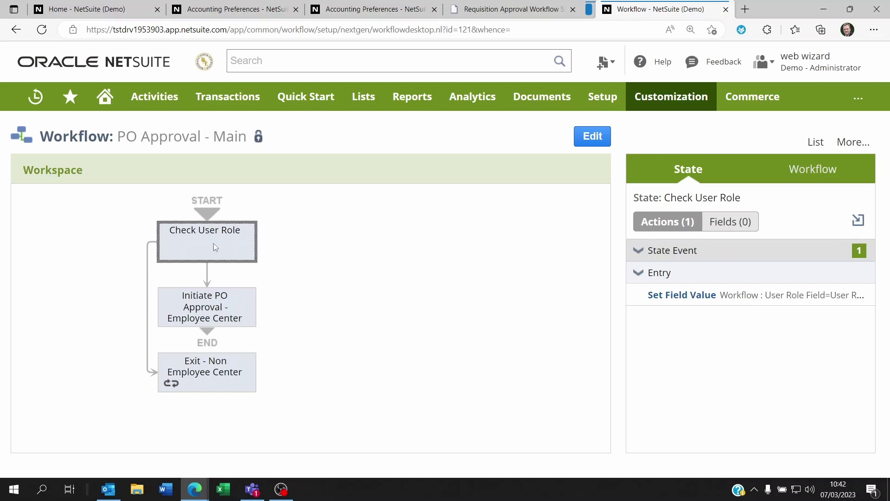
left_click(226, 309)
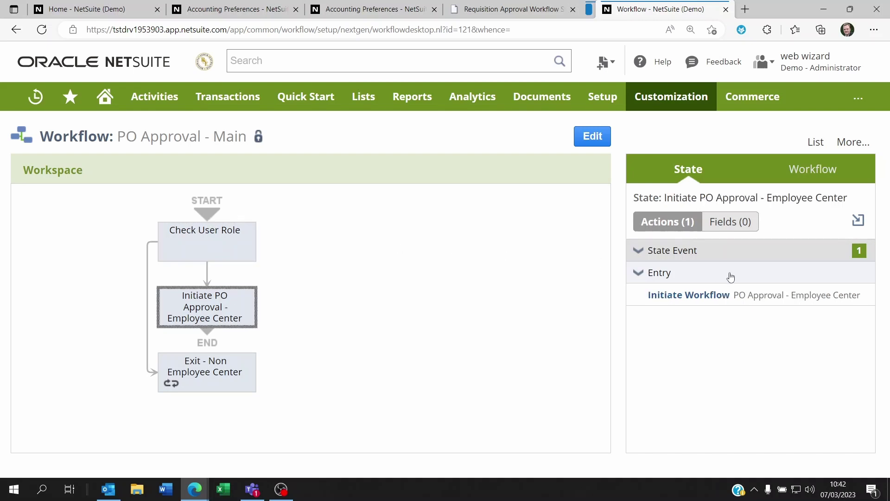
mouse_move(764, 295)
left_click(234, 378)
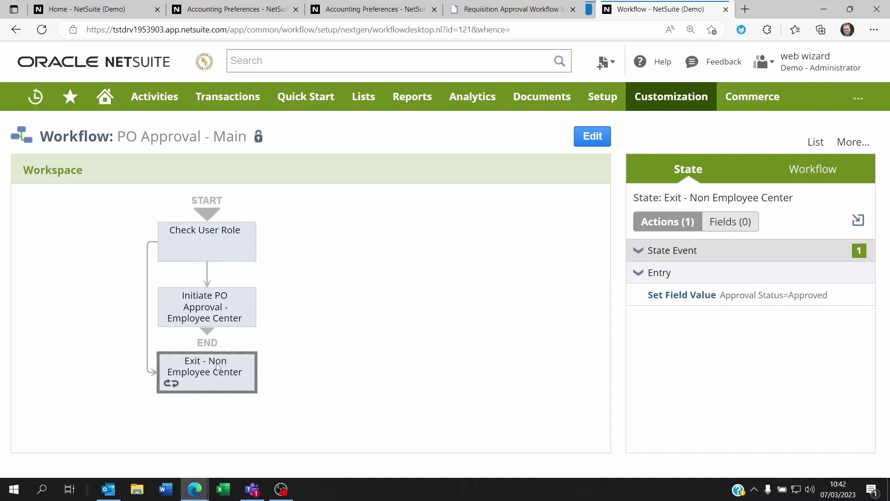
left_click(220, 244)
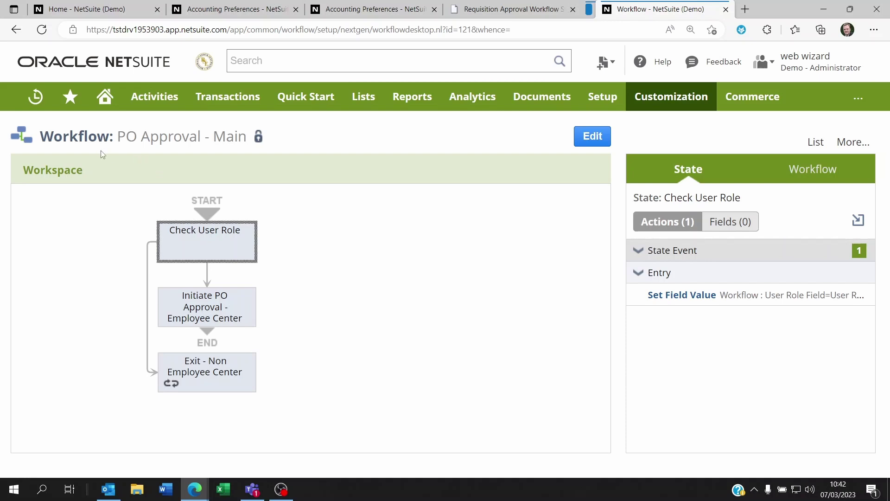
left_click(217, 300)
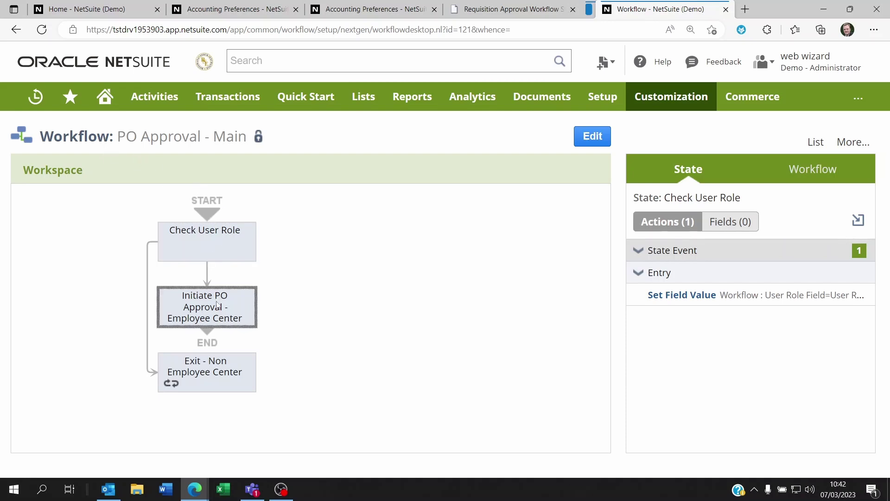
left_click(211, 372)
- Return to the workflow summary and show the Customization > Workflow > Workflows choices
left_click(404, 336)
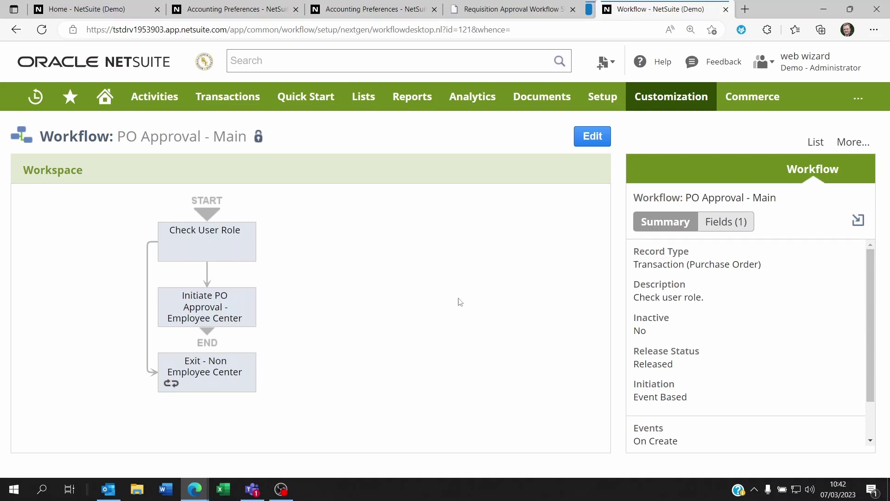
mouse_move(651, 99)
mouse_move(654, 241)
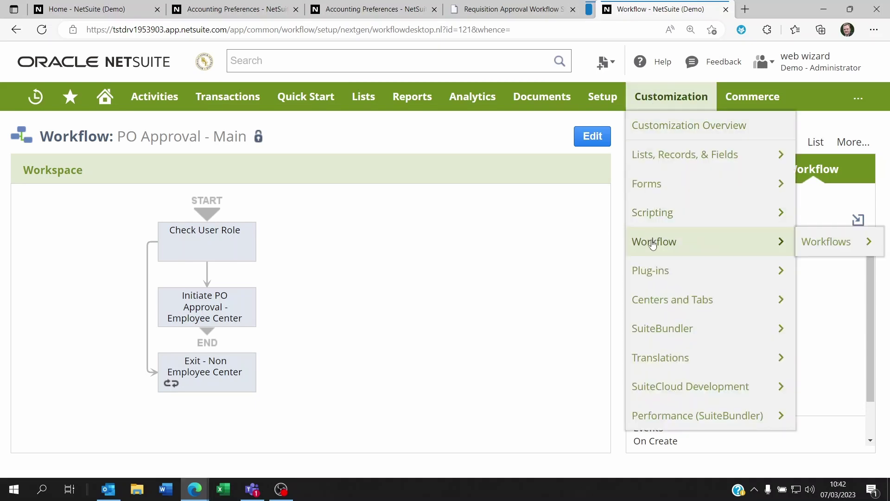
mouse_move(823, 246)
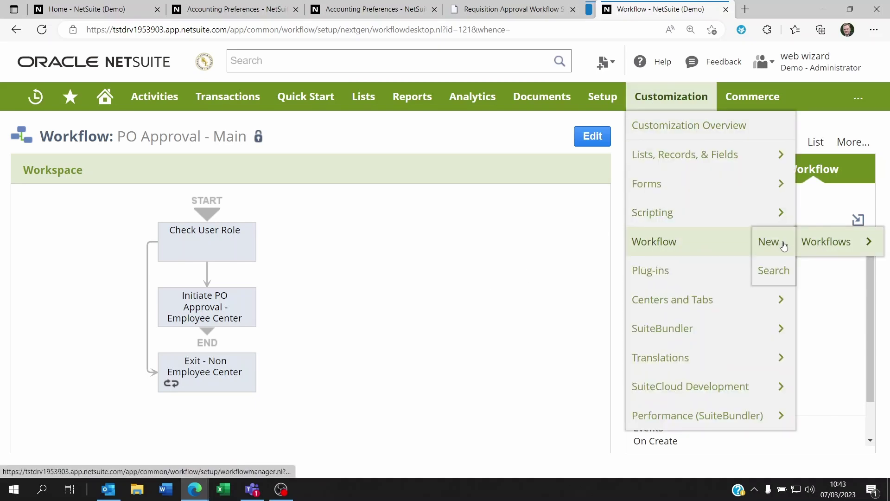